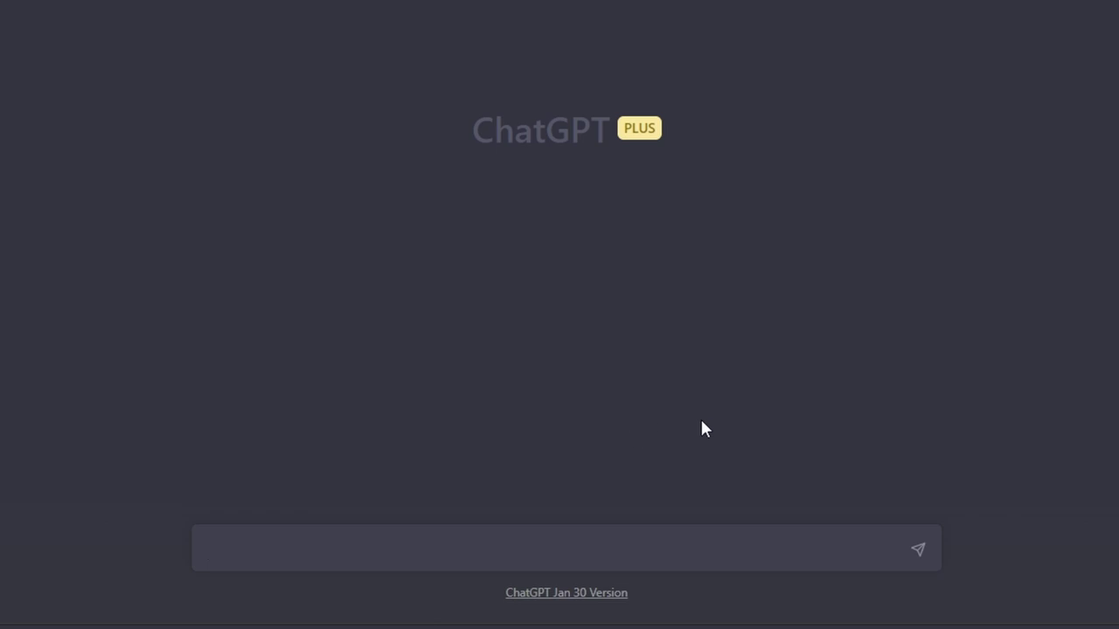
# Ask ChatGPT for a very brief description of 'grimdark', then enter the Hogwarts surroundings question.
pyautogui.write('Please give me a very brief description of your understanding of the term "grimdark".')
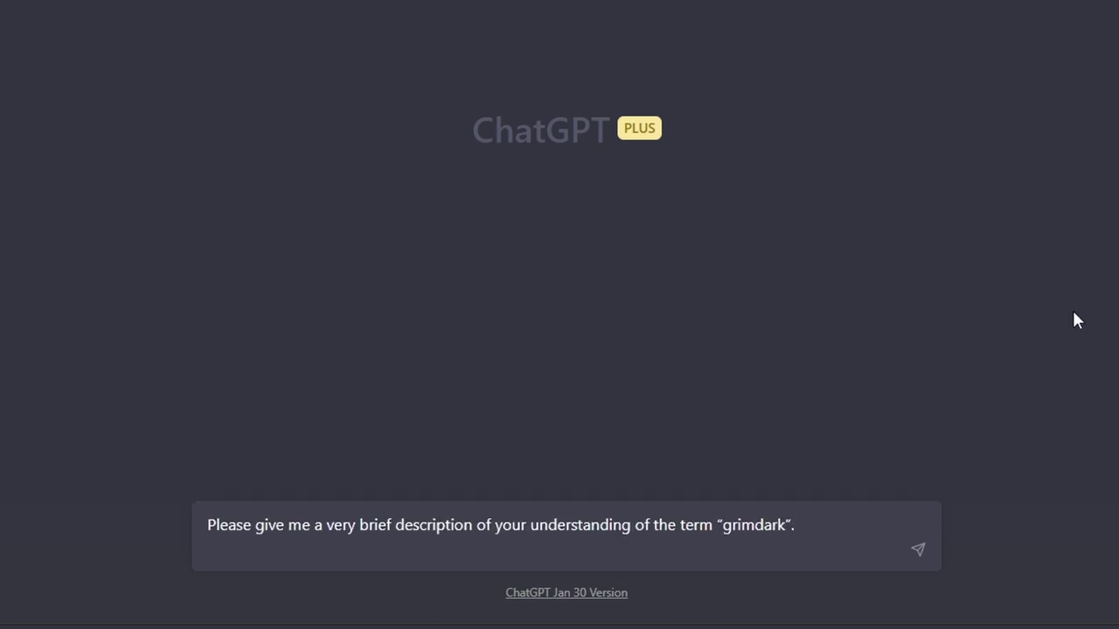
pyautogui.press('Return')
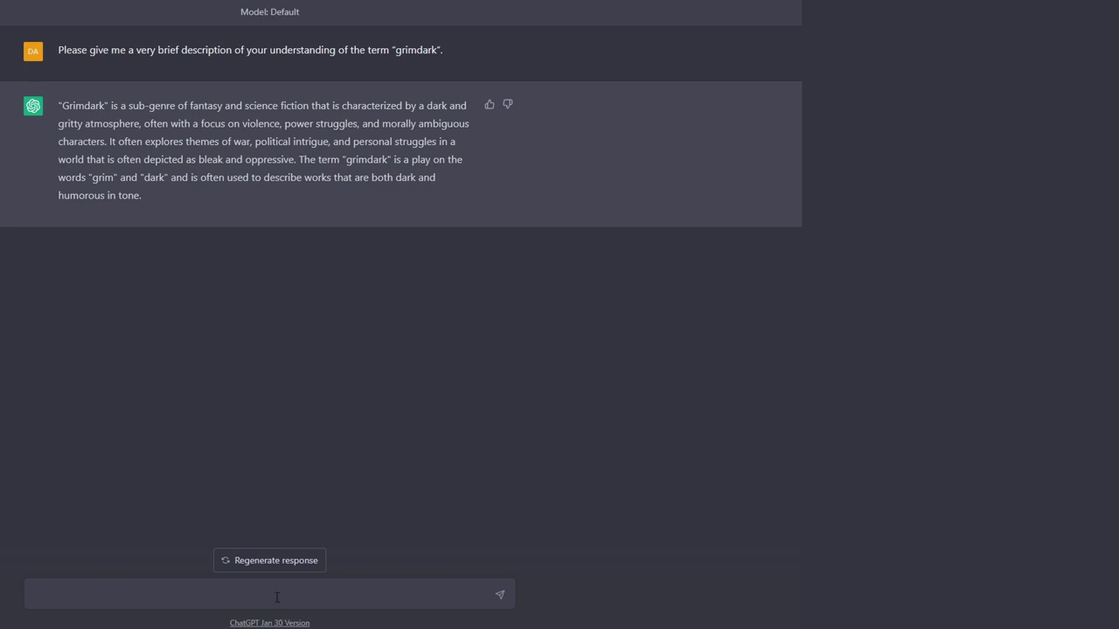
pyautogui.write('Please give a very brief description of the world of Harry Potter, specifically Hogwarts and its surrounding area.')
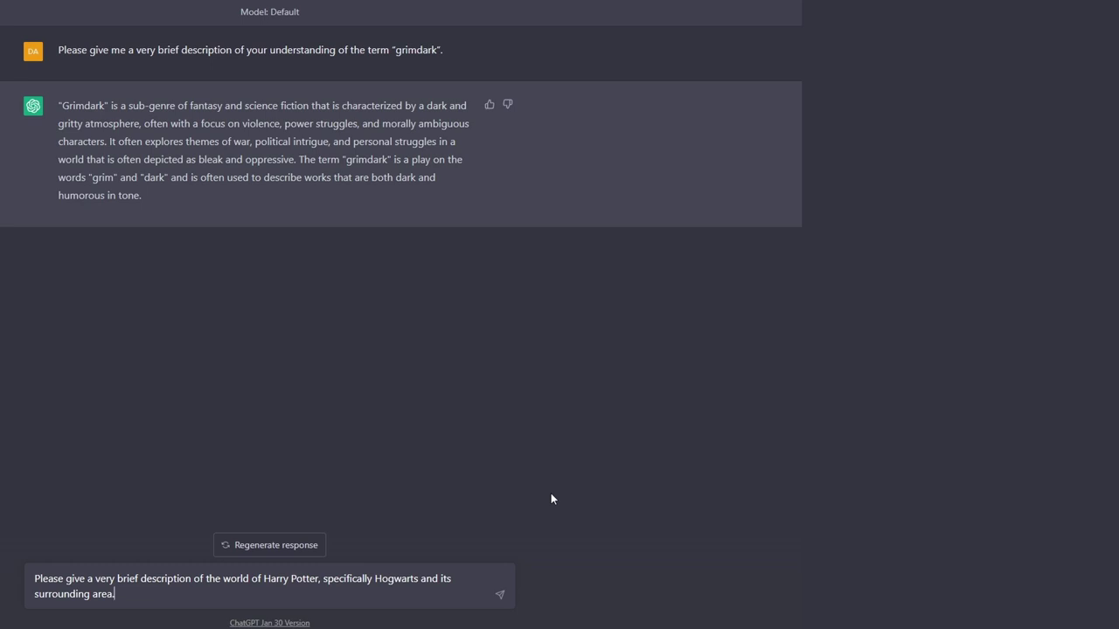
# Send the request for a brief description of the Harry Potter world around Hogwarts.
pyautogui.press('Return')
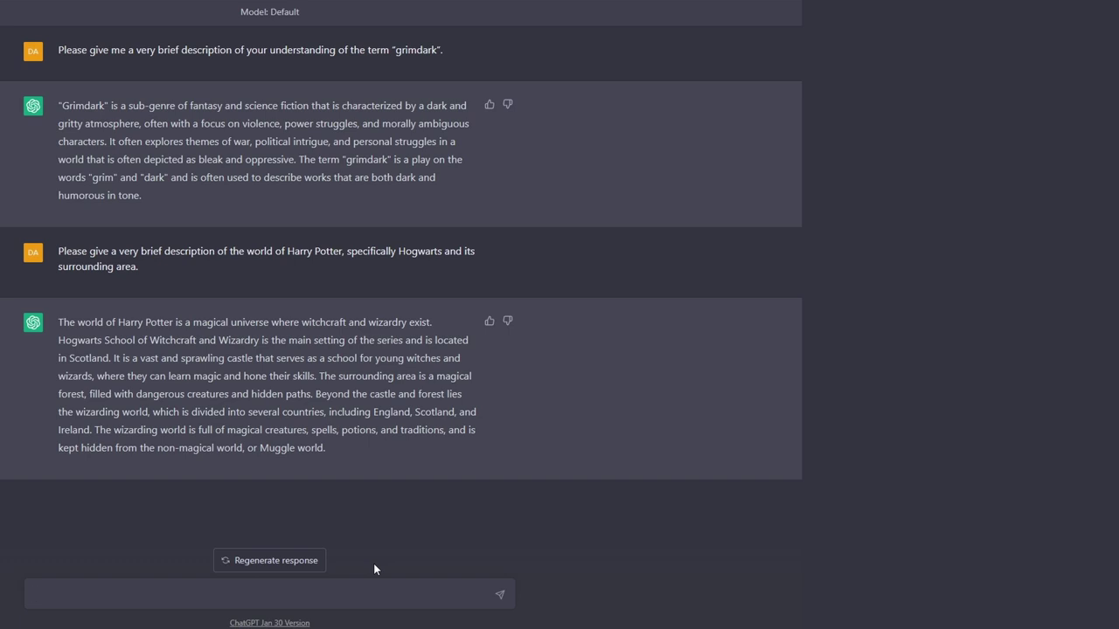
# Enter the prompt blending Hogwarts with grimdark and Warhammer 40,000 themes for a D&D campaign.
pyautogui.write("Let's do some world building. We're going to combine the Hogwarts setting with the grimdark style. This world will be used for a homebrew D&D campaign. Using your knowledge of Hogwarts, and Harry Potter, write an evocative and engaging introduction to an alternate grimdark version of Hogwarts. Draw inspiration from Warhammer 40,000's themes and language, but avoid specific Warhammer details. Apply them to the iconic locations, time period, factions and ideas of Harry Potter's Hogwarts and the wider wizarding world.")
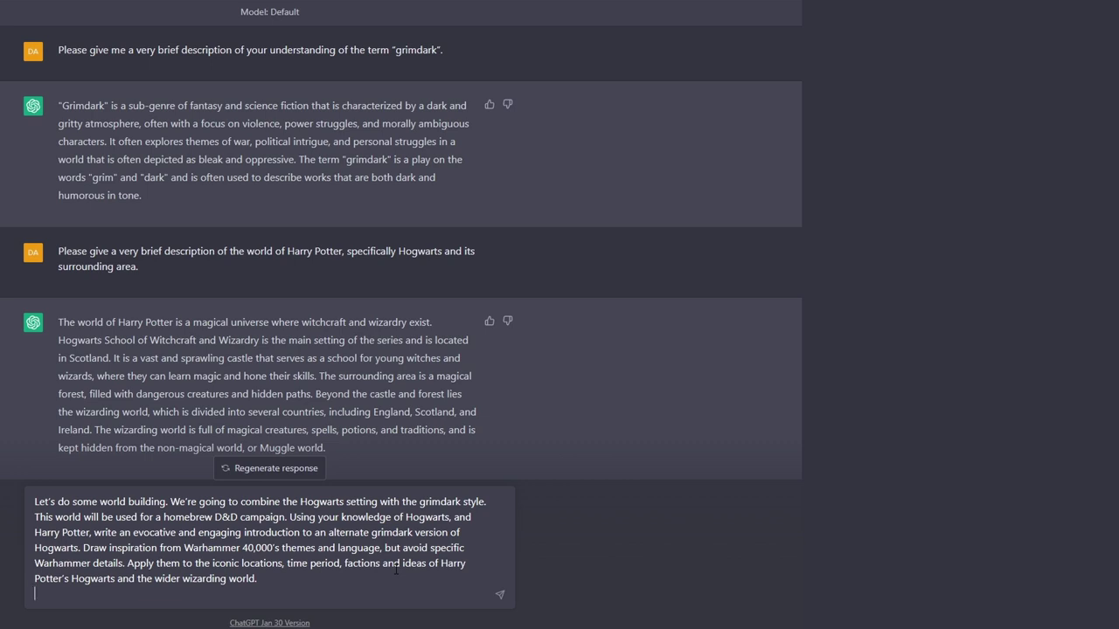
# Send the grimdark Hogwarts world-building prompt to get a four-paragraph introduction.
pyautogui.press('Return')
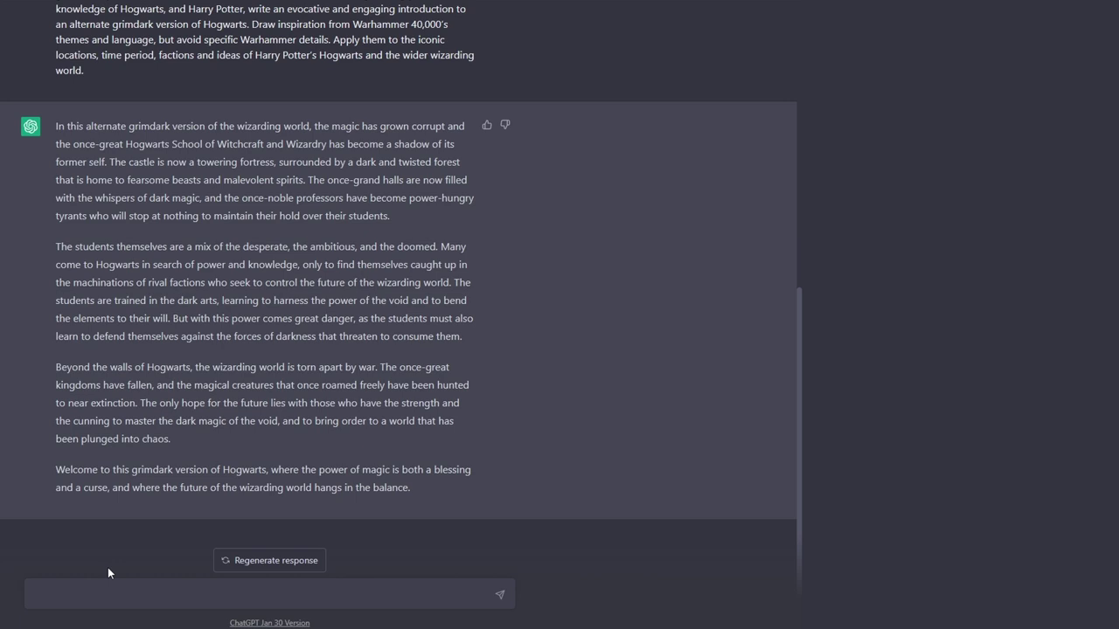
# Enter a follow-up asking for Hogwarts' factions with their goals, activities and leader.
pyautogui.write('Great, write a list of the factions within Hogwarts, include a brief description of their goals, their activities and their leader.')
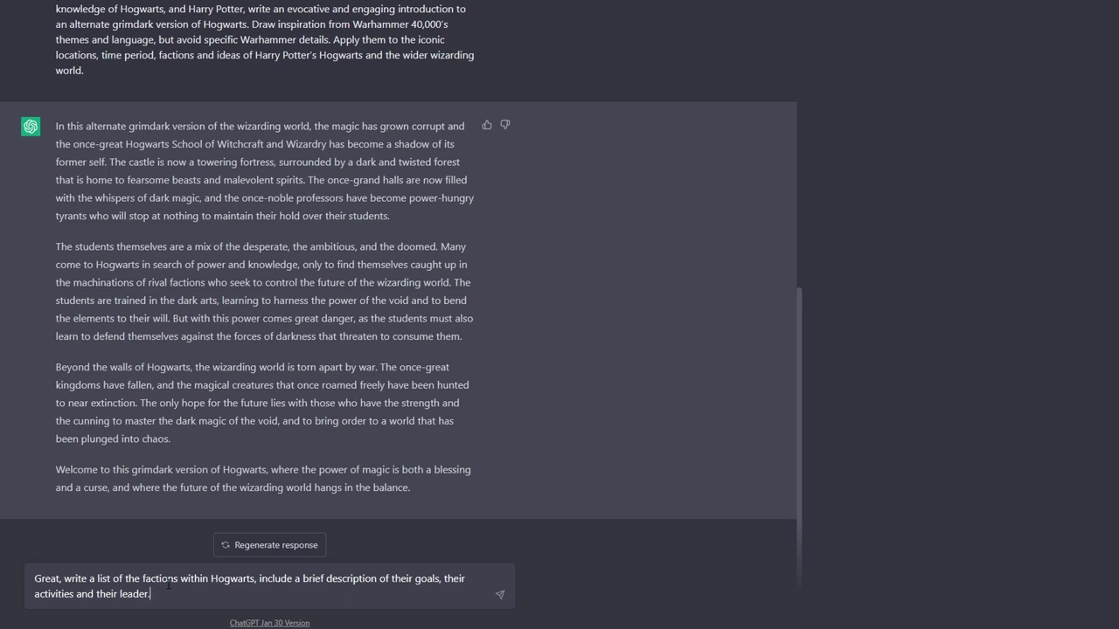
# Send the factions request, getting the Dark Council, Order of the Void, Wardens and Outcasts.
pyautogui.press('Return')
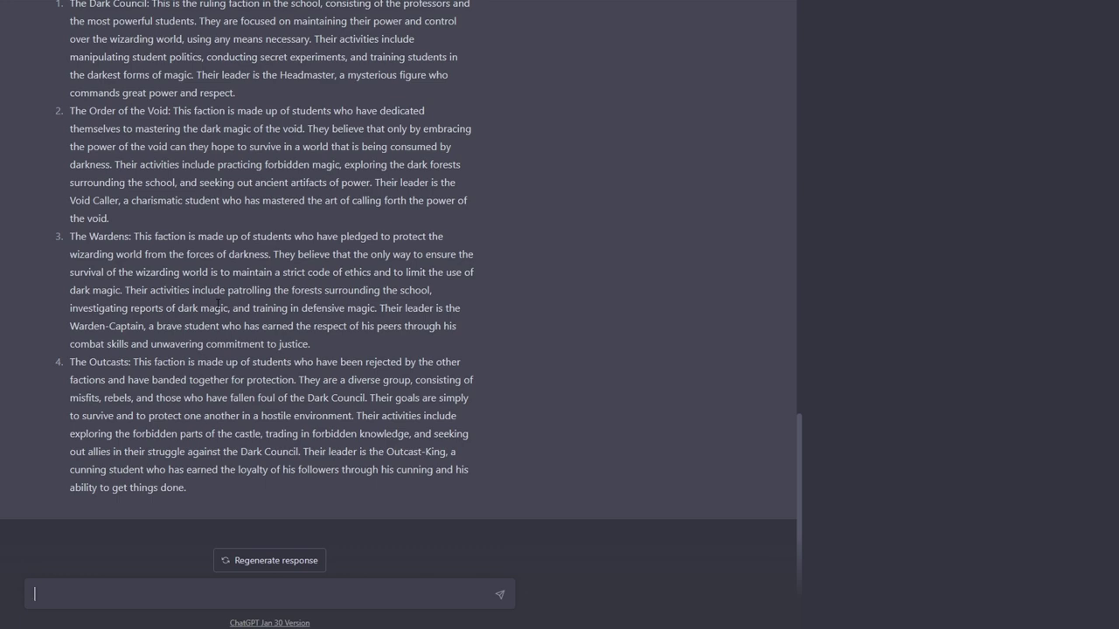
# Ask whether students are trapped at Hogwarts, how they arrive, and what the school is for.
pyautogui.write('Are students trapped in Hogwarts? How do they come to be there? What purpose does the School serve in the wider wizarding world?')
pyautogui.press('Return')
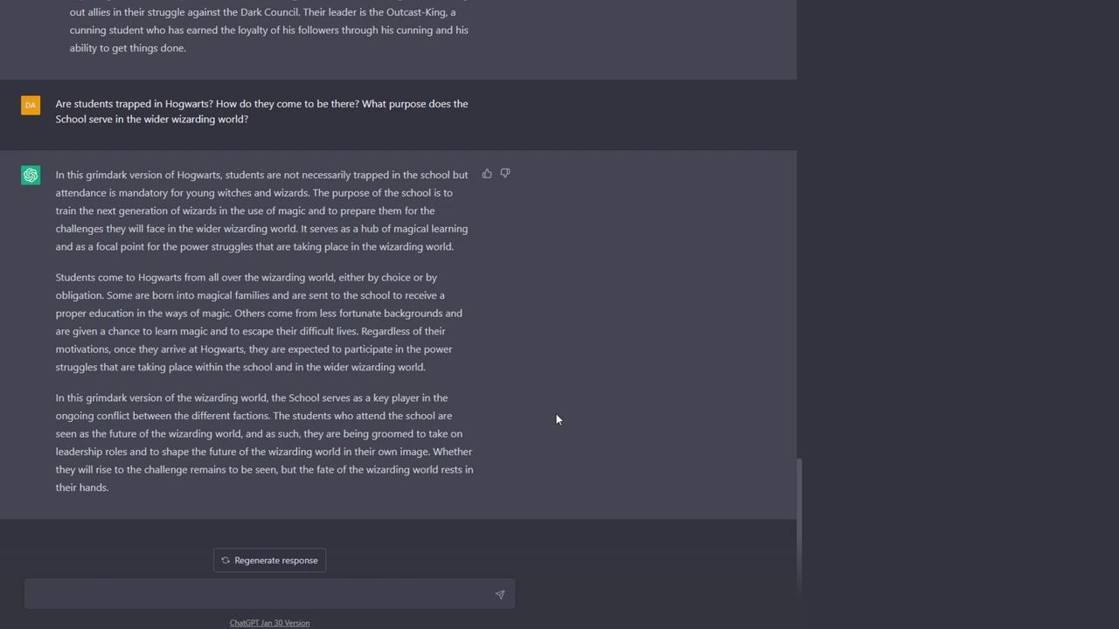
# Request a darker version where every witch and wizard must attend and the weak never graduate.
pyautogui.write("This is good, but it isn't dark enough. How about All witches and wizards are forced to attend the school as a means of weeding out the weak from the strong.")
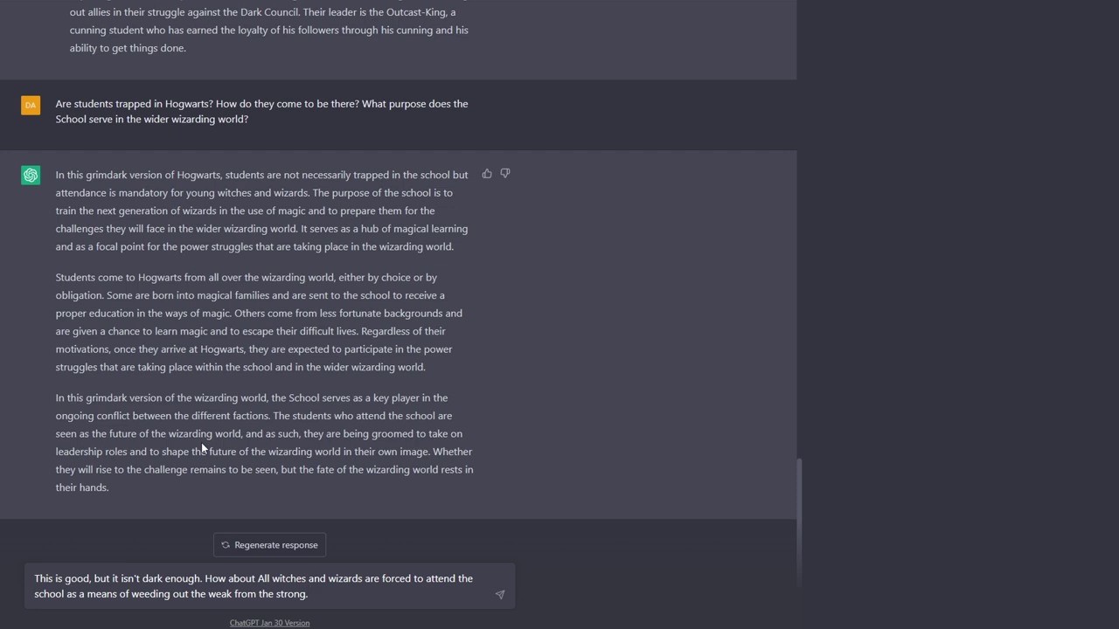
pyautogui.write('The weak never make it to graduation.')
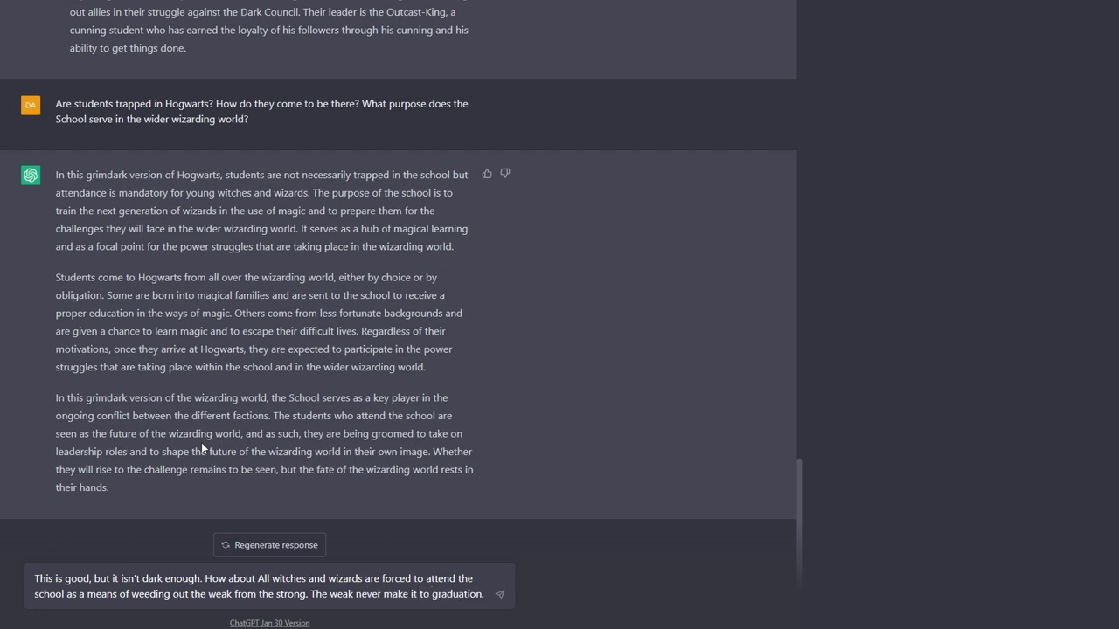
pyautogui.press('Return')
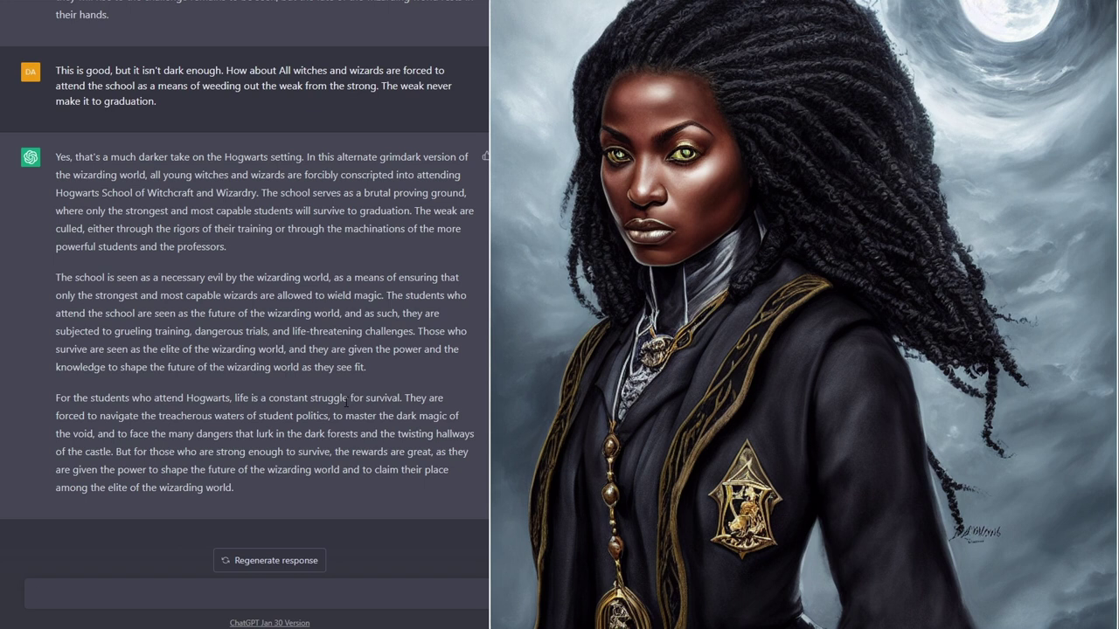
# Tell ChatGPT "You're overusing the term wizarding world." so it rewords the answer.
pyautogui.write("You're ove")
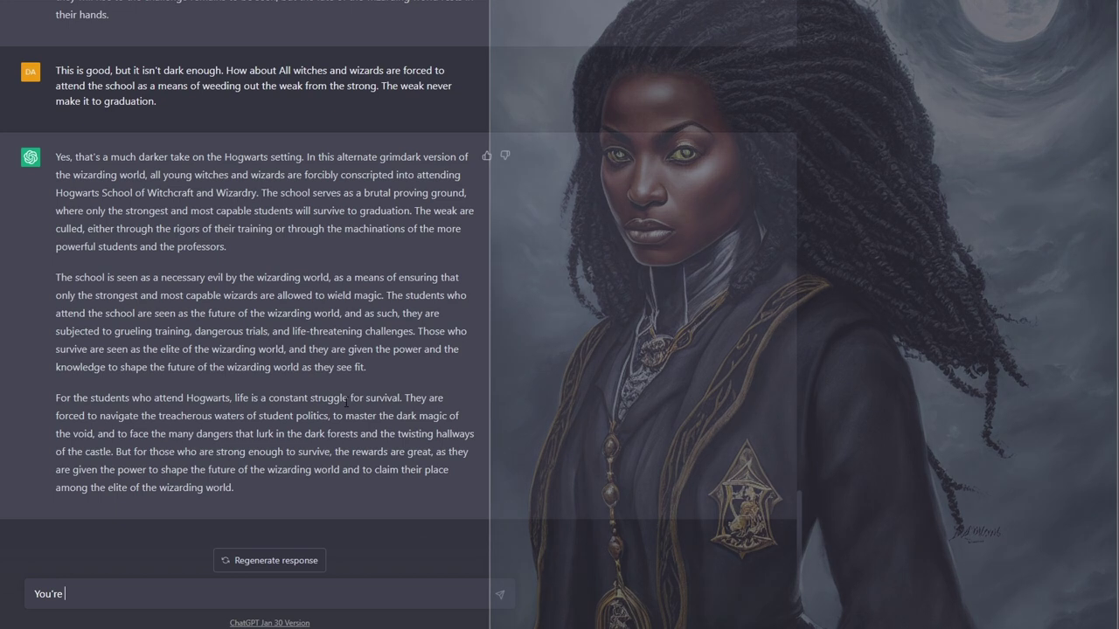
pyautogui.write('rusing the term wizarding world.')
pyautogui.press('Return')
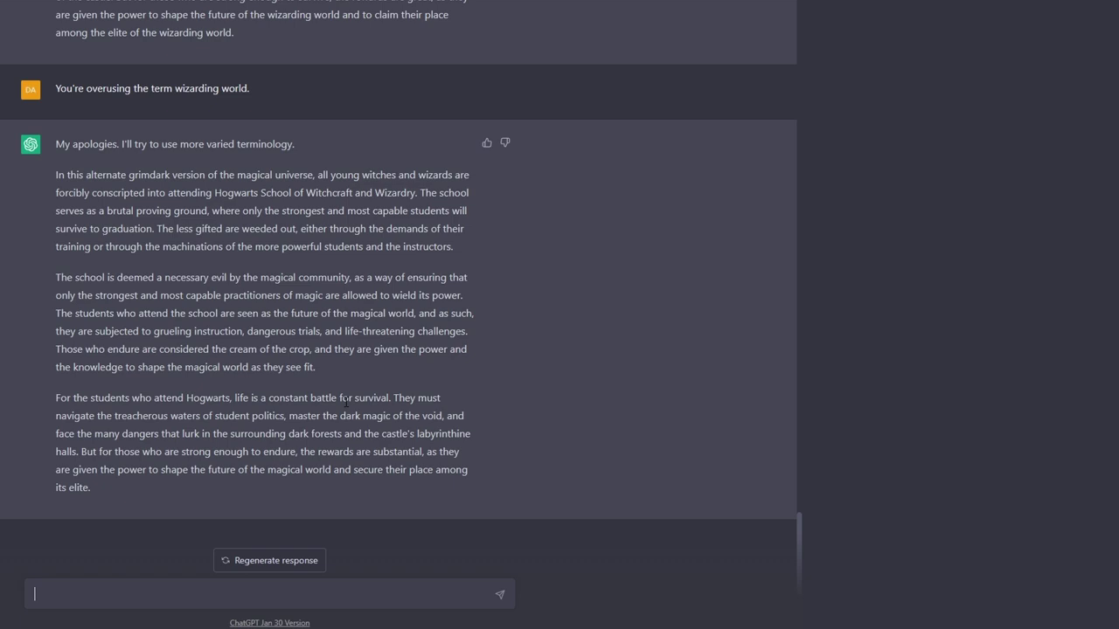
# Ask ChatGPT to describe how victorious wizards rule the muggles by force after their war.
pyautogui.write('You mentioned the world is at war. This should be a war between wizarding kind and muggles. Wizarding kind is winning and exerts control over the world by force.')
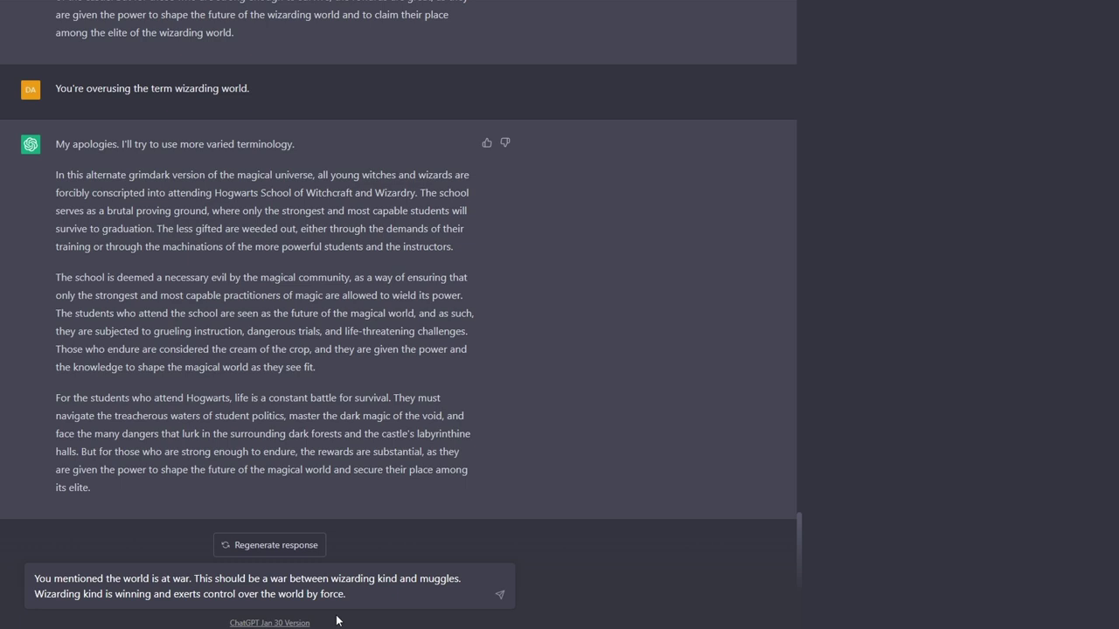
pyautogui.write('Describe this dynamic for me.')
pyautogui.press('Return')
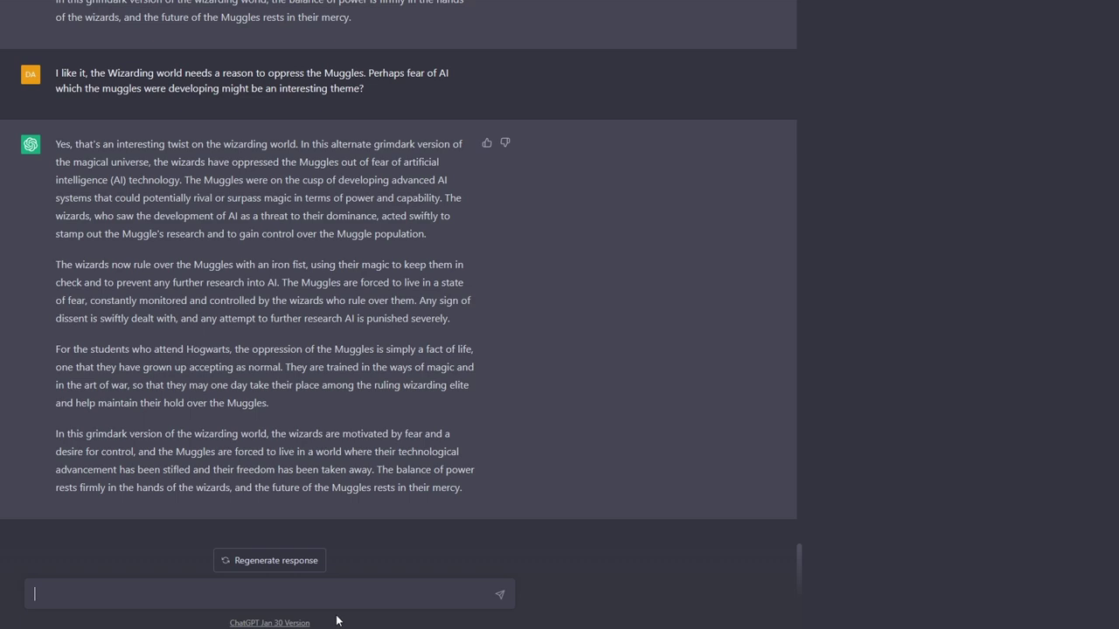
# Ask ChatGPT for a short list of areas of the grimdark wizarding world to develop further.
pyautogui.click(328, 598)
pyautogui.write('This a great start, can you give me a short list of areas we should work on to flesh out this world some more?')
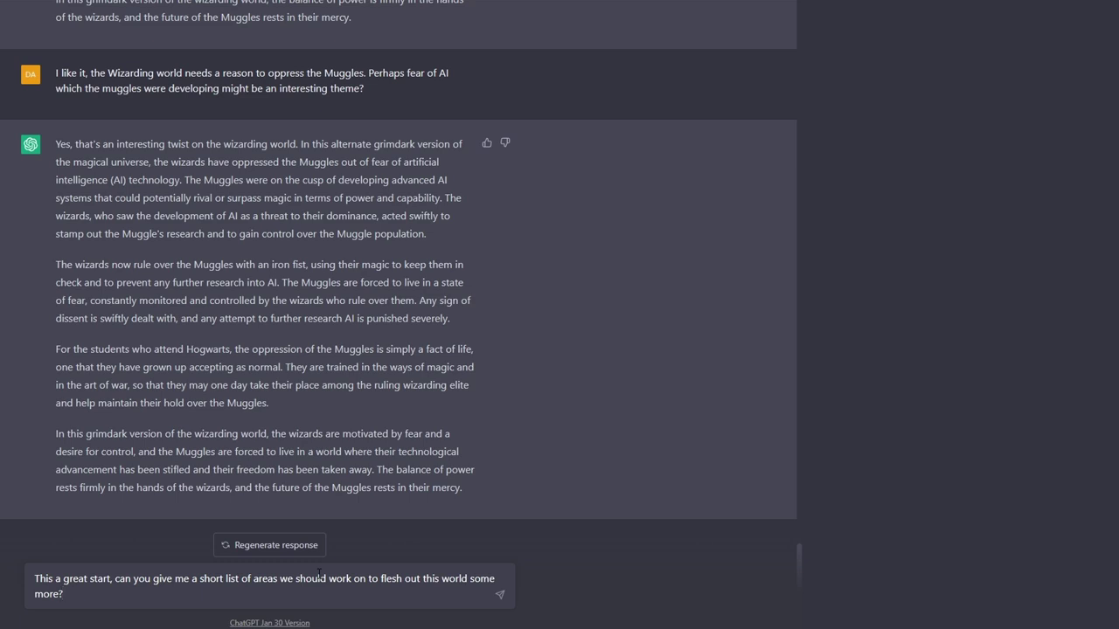
pyautogui.press('Return')
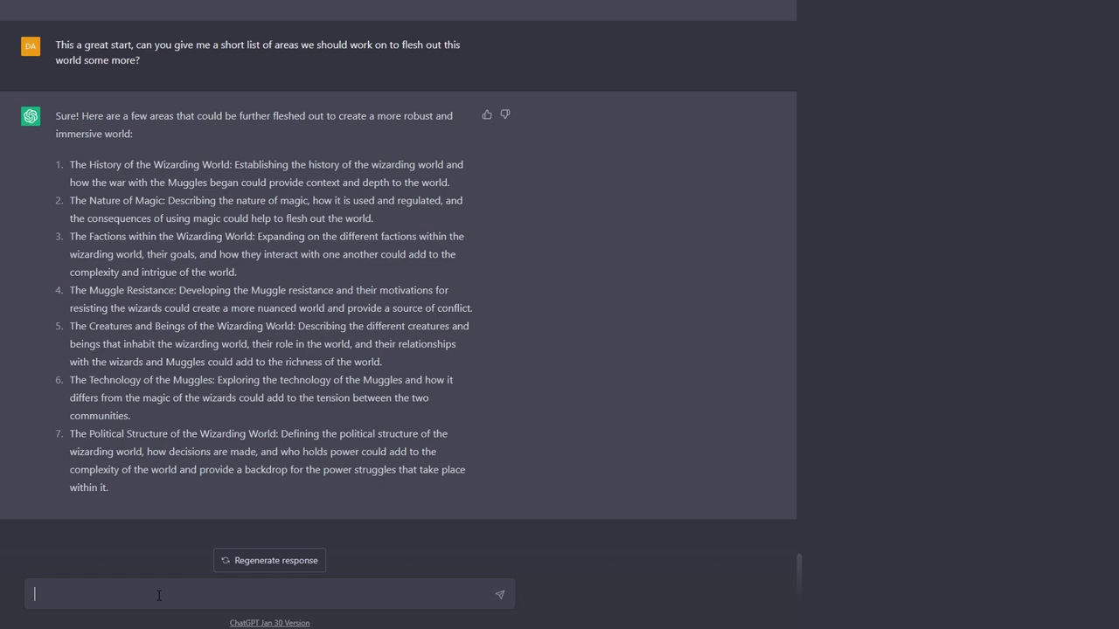
# Send the prompt asking for a detailed Hogsmeade covering its businesses, surroundings and war effects.
pyautogui.write('Please describe Hogsmeade in this version of the Wizarding world. Include rich detail and narrative description of the village, its businesses, the surrounding area and how the war has affected it. It should be an interesting place to visit a provide a contrast to Hogwarts in some way.')
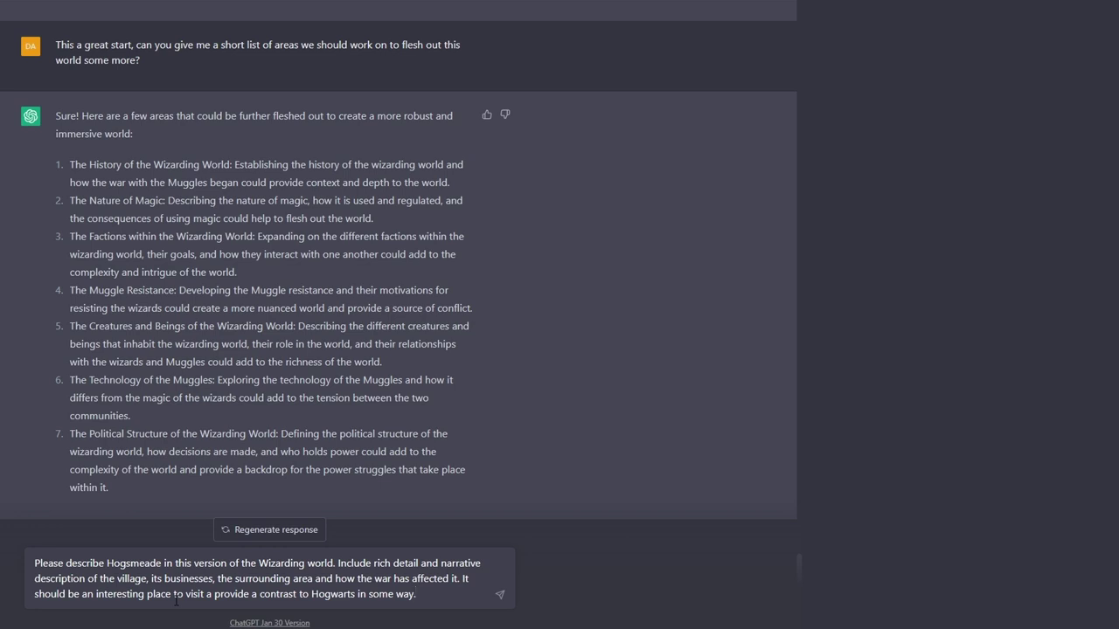
pyautogui.press('Return')
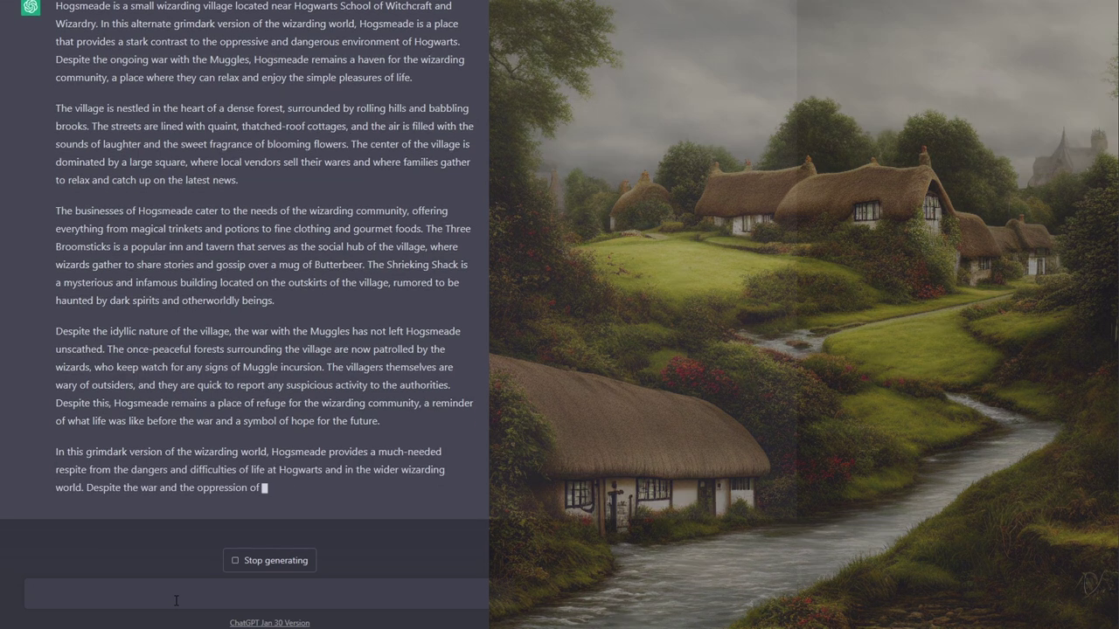
# Reply 'No, no.' and request an opulent, decadent Hogsmeade rewarded for wartime loyalty, still grimdark.
pyautogui.write('No, no.')
pyautogui.write("It should be different from Hogwarts but it must still be grimdark. Try again but let's say Hogsmeade and its ruling family were rewarded for its loyalty and efforts during the war and the village has grown rich, opulent and decadent.")
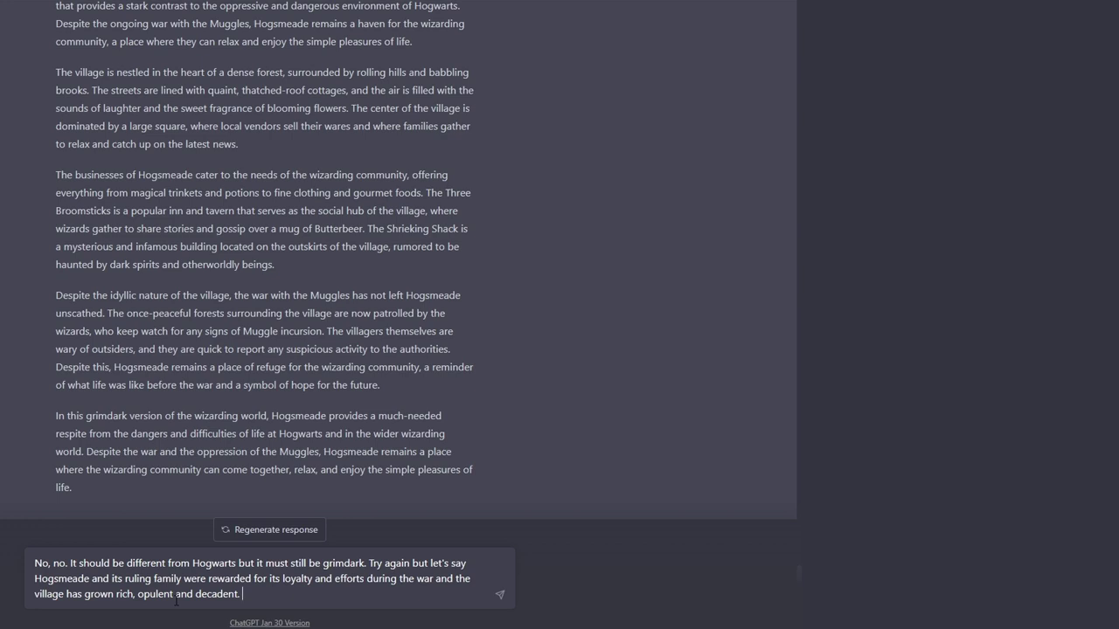
pyautogui.press('Return')
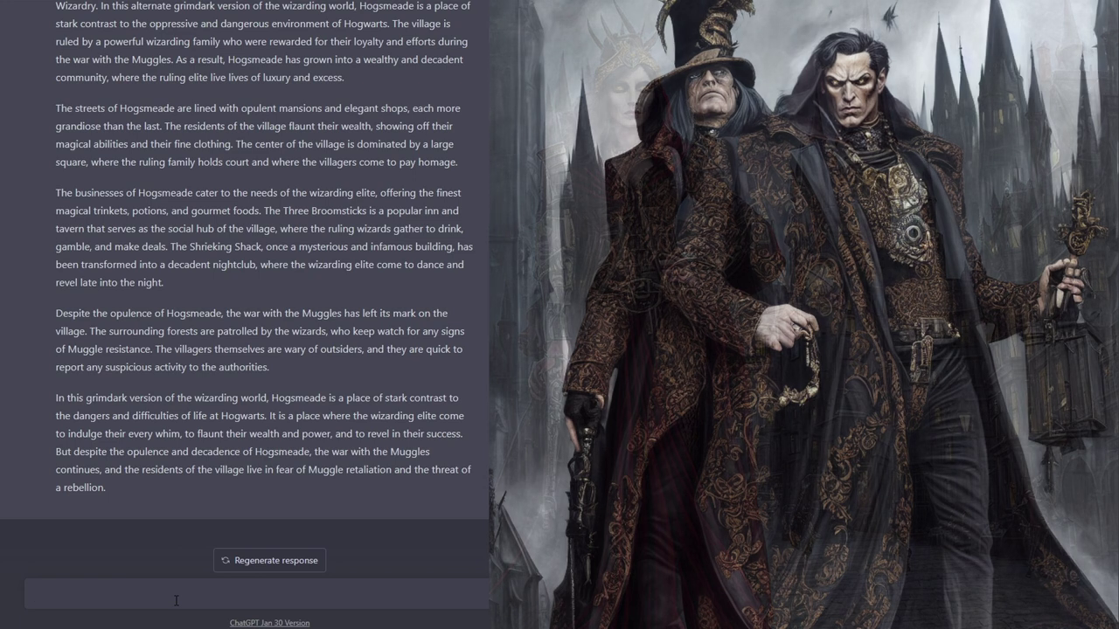
pyautogui.click(176, 600)
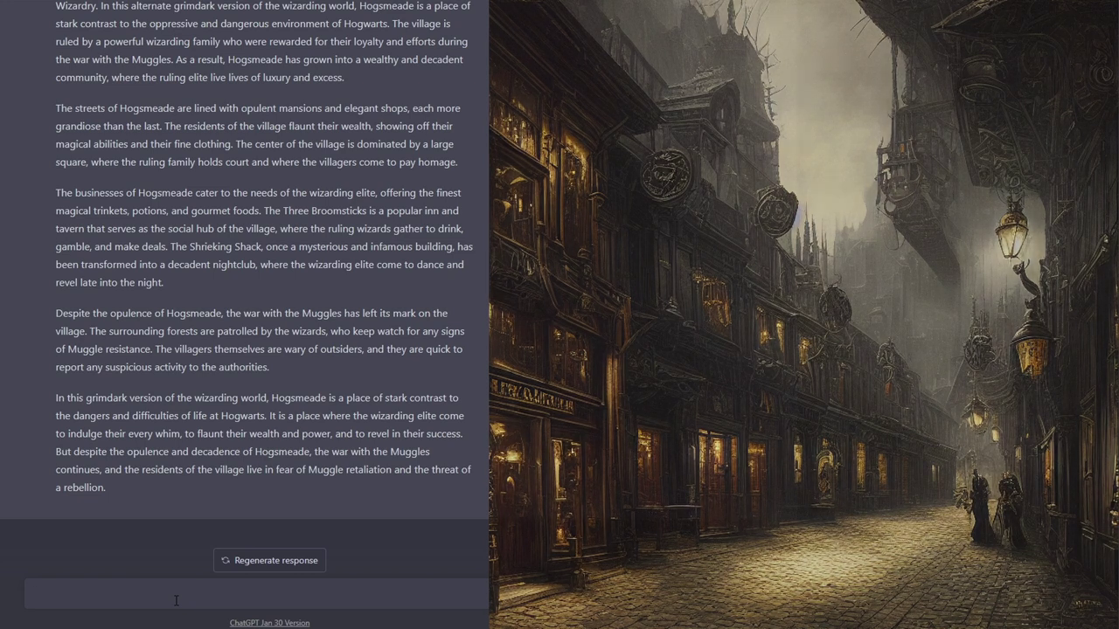
pyautogui.click(175, 601)
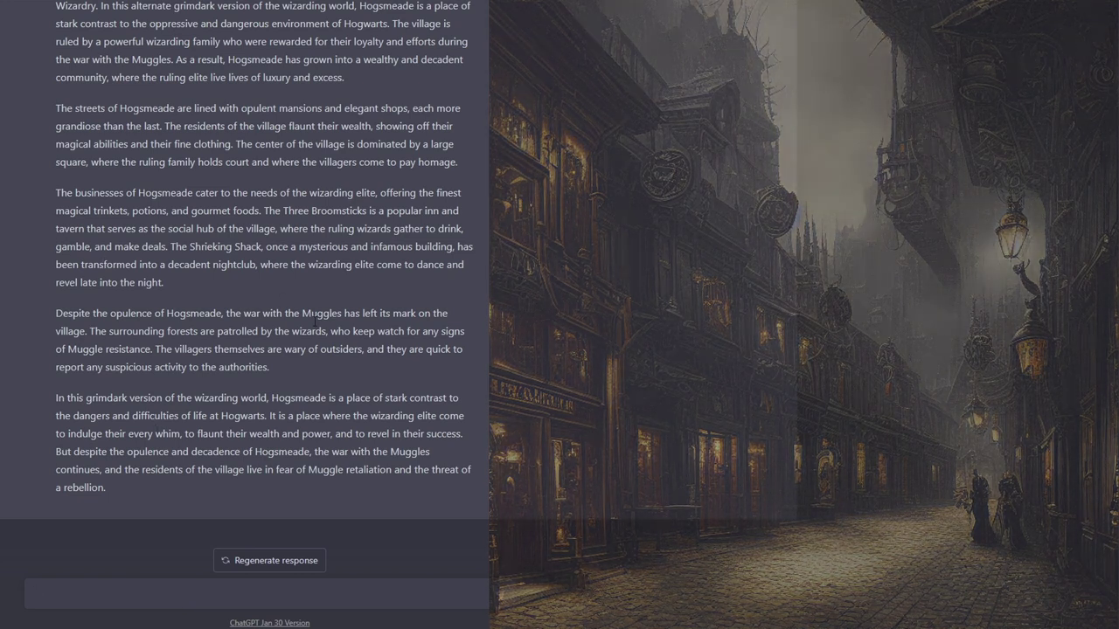
pyautogui.scroll(2, 323, 328)
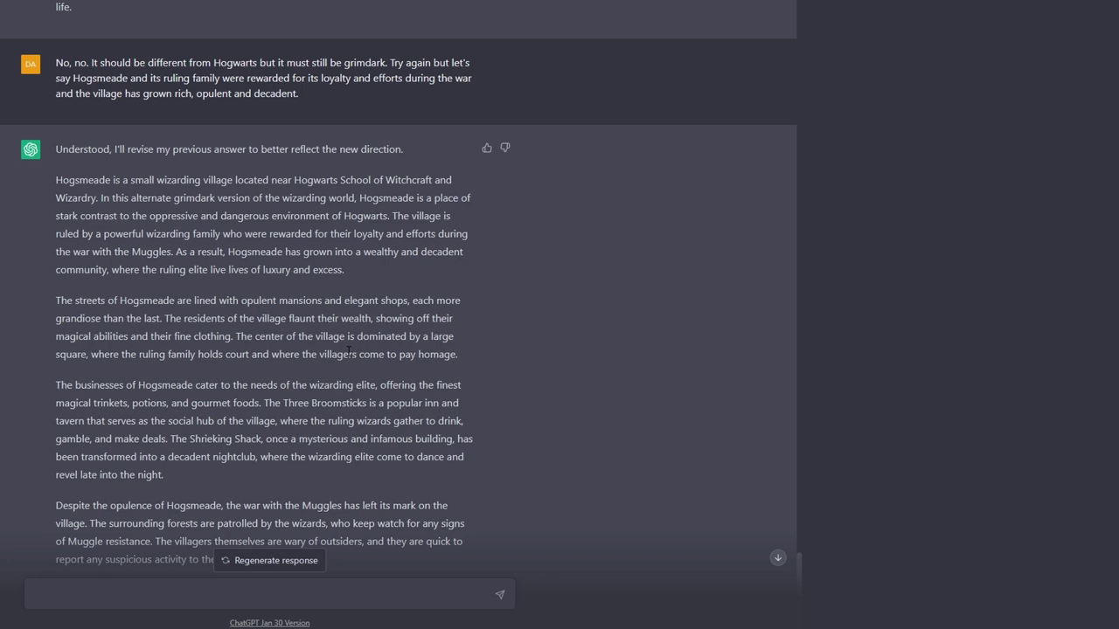
pyautogui.scroll(-3, 249, 325)
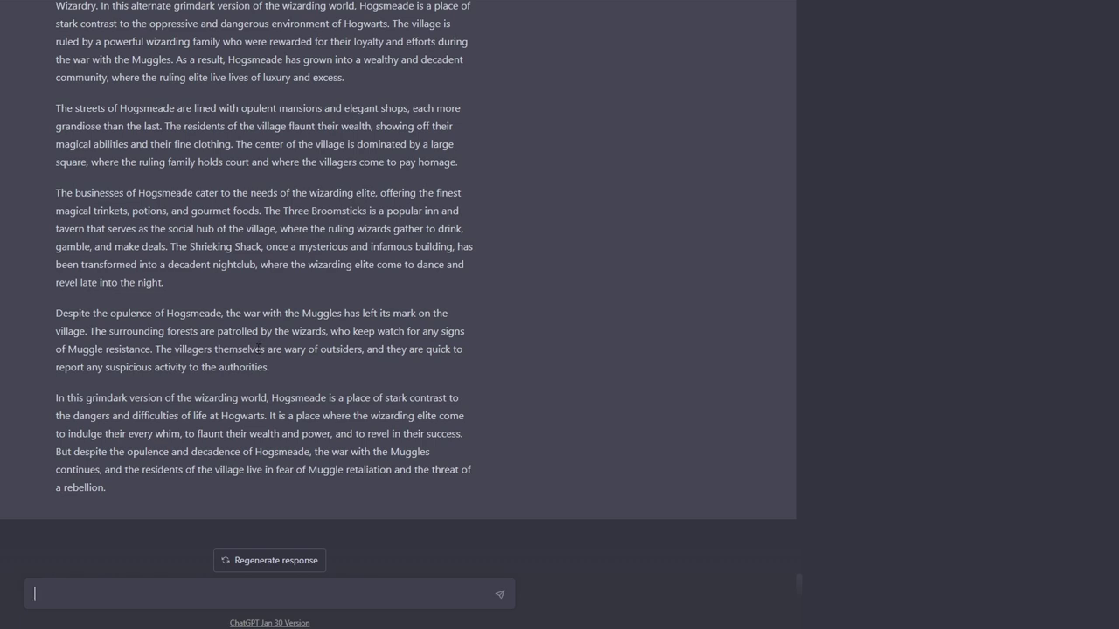
pyautogui.scroll(2, 260, 349)
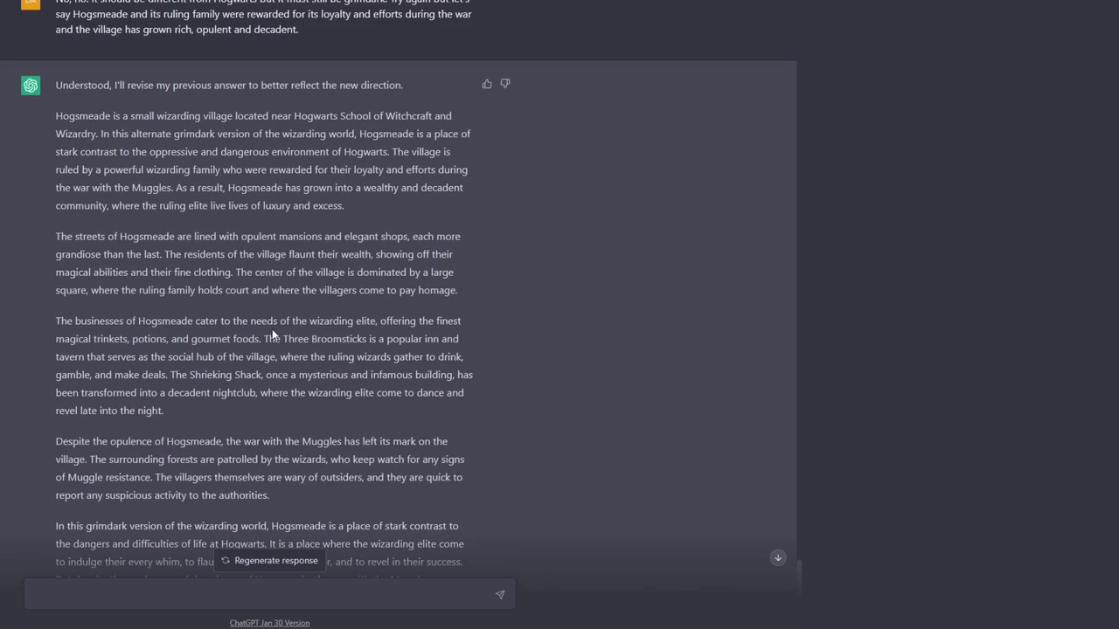